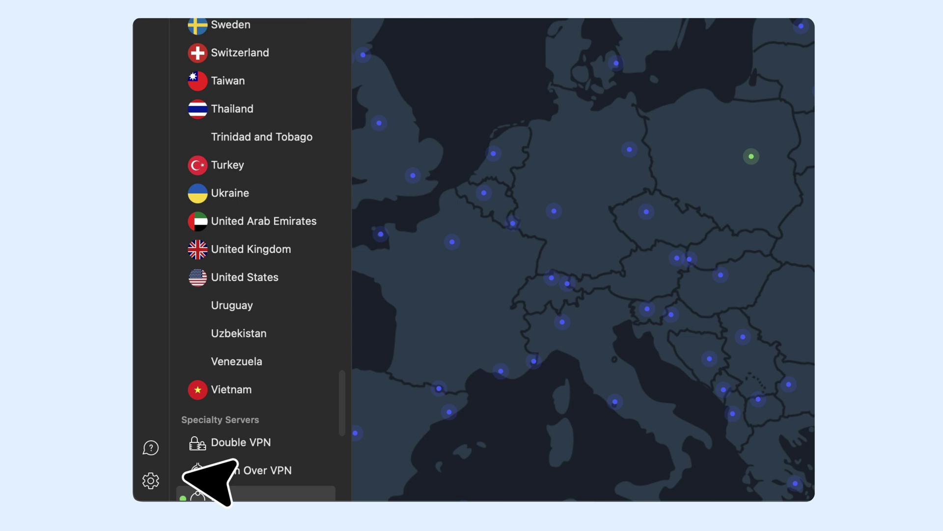
Open NordVPN's General settings to show the VPN Protocol dropdown, set to recommended
{"action": "left_click", "coordinate": [151, 480]}
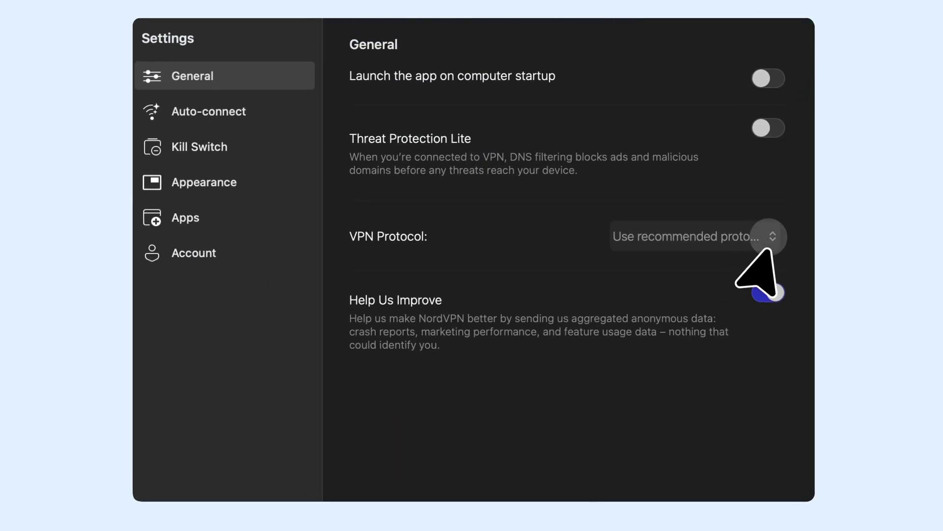